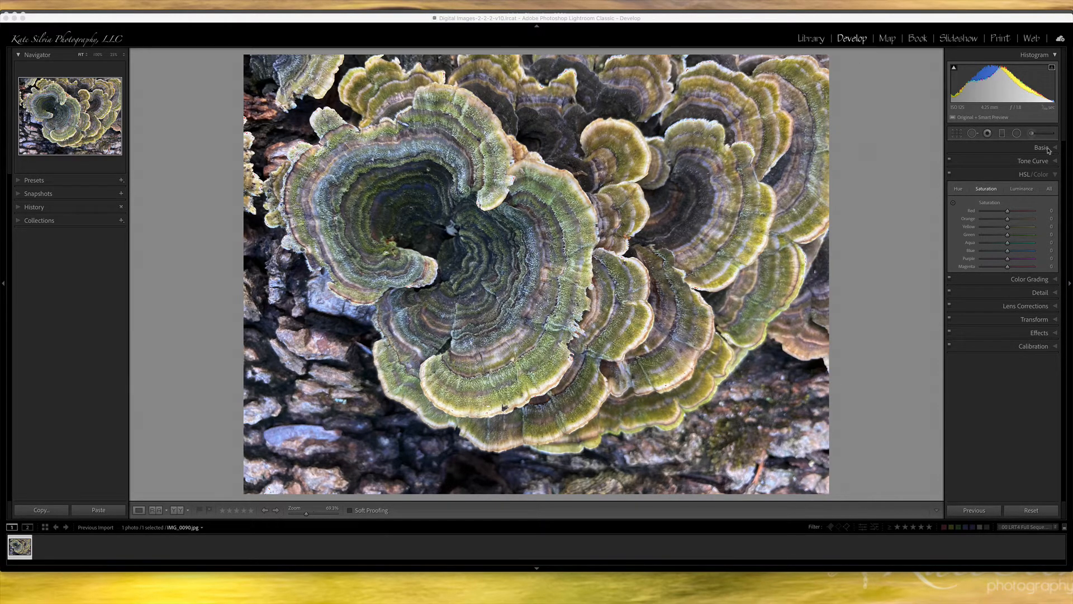
Step: Enable the lens profile corrections for the mushroom photo and turn on chromatic aberration removal
{"action": "left_click", "coordinate": [1044, 306]}
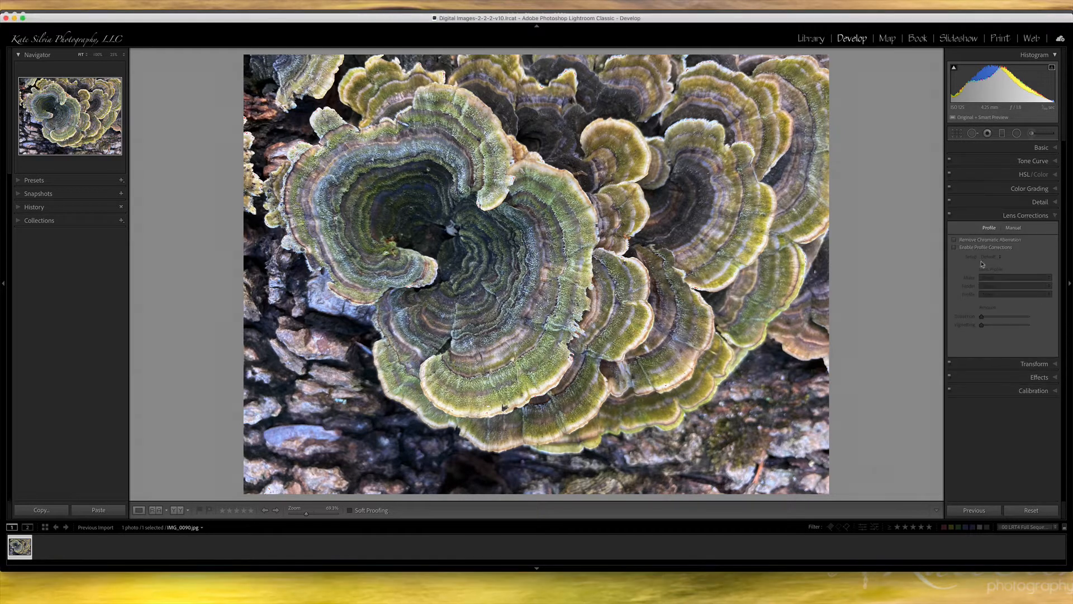
{"action": "left_click", "coordinate": [955, 248]}
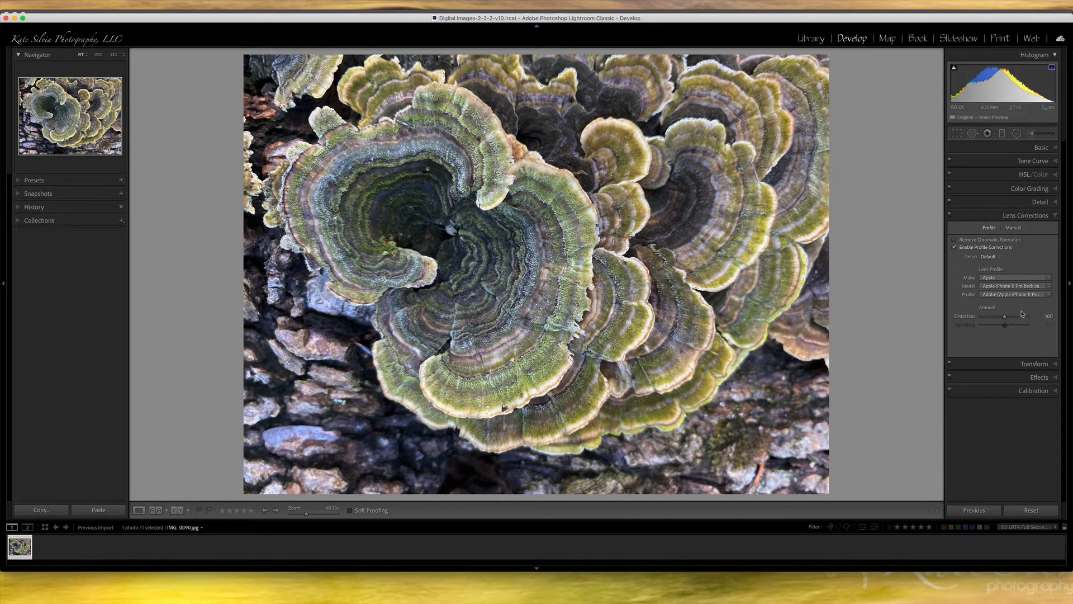
{"action": "left_click", "coordinate": [955, 239]}
{"action": "left_click", "coordinate": [1046, 217]}
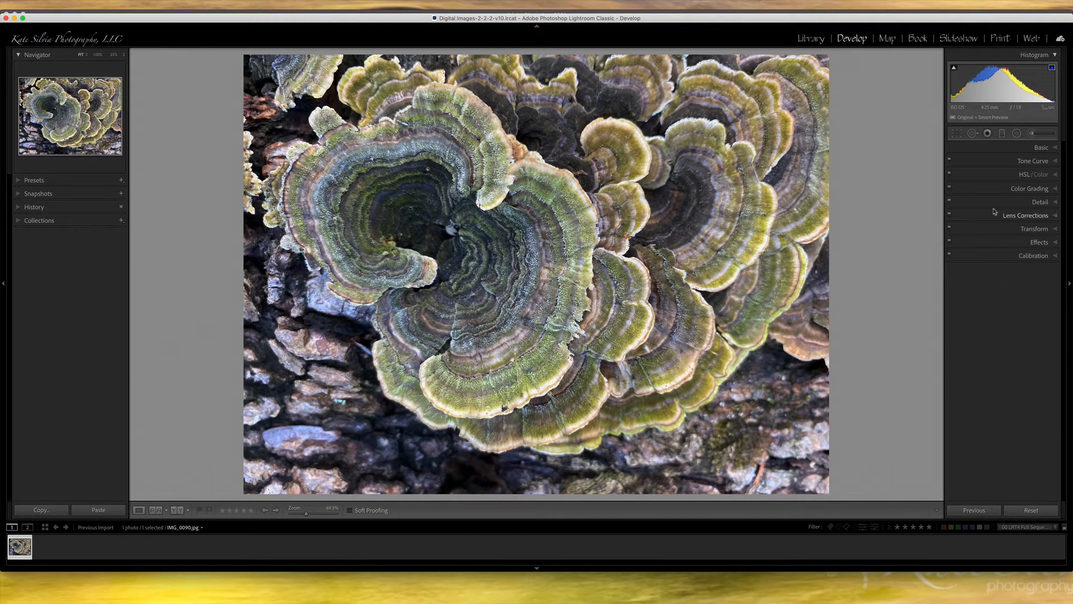
Step: Raise the photo's Texture to +13 and Vibrance to +12
{"action": "left_click", "coordinate": [1028, 149]}
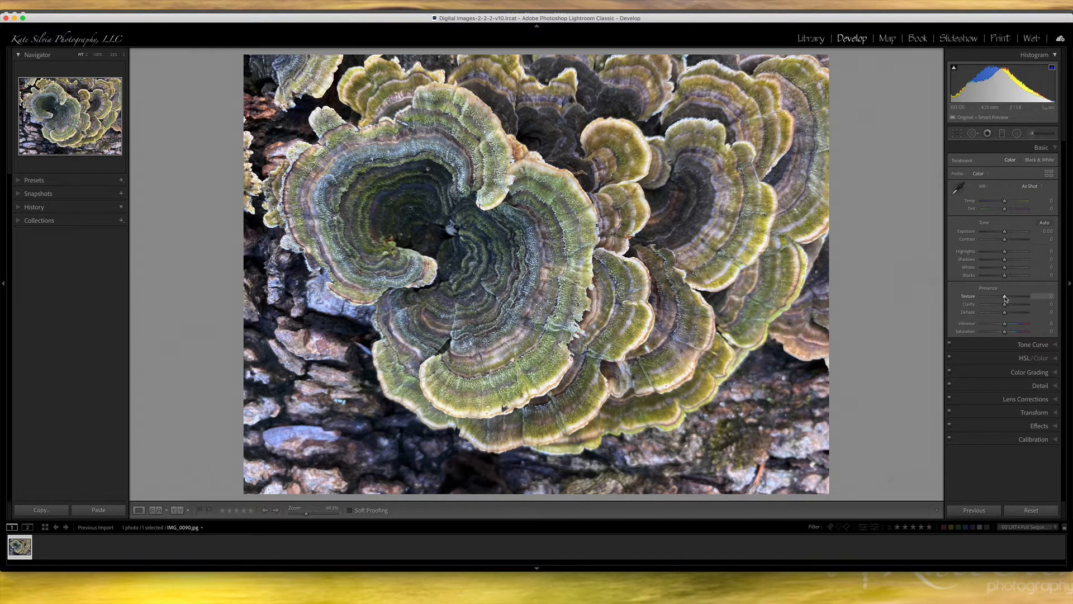
{"action": "left_click_drag", "start_coordinate": [1004, 297], "coordinate": [1008, 298]}
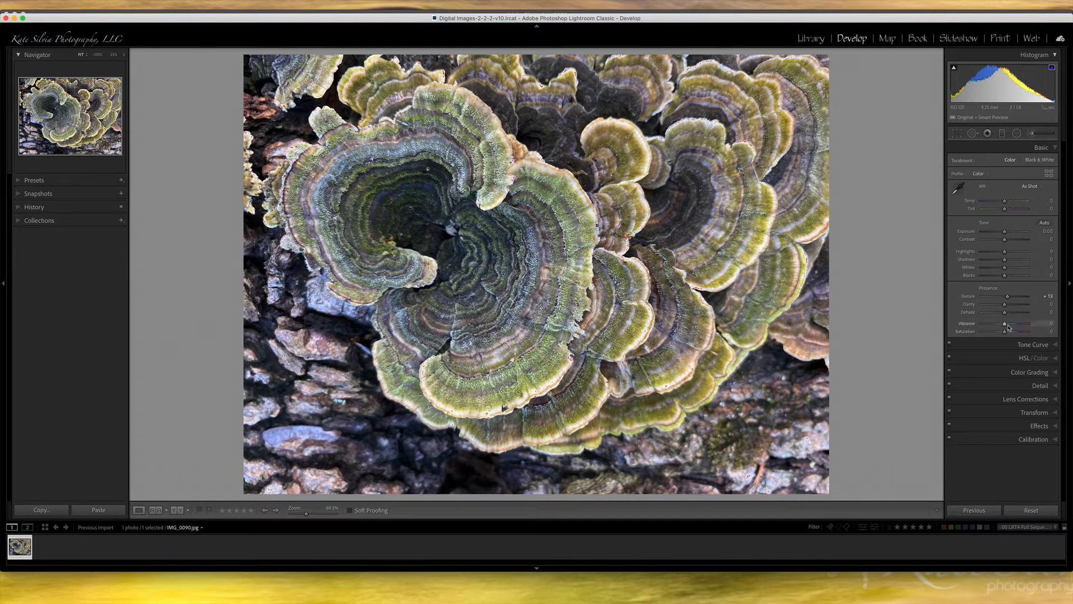
{"action": "mouse_move", "coordinate": [1008, 325]}
{"action": "left_mouse_down"}
{"action": "mouse_move", "coordinate": [1071, 325]}
{"action": "mouse_move", "coordinate": [1008, 326]}
{"action": "left_mouse_up"}
Step: Set Highlights to -21, Whites to -30 and Blacks to -11, and leave the colour temperature at 0
{"action": "left_click_drag", "start_coordinate": [1004, 253], "coordinate": [1000, 252]}
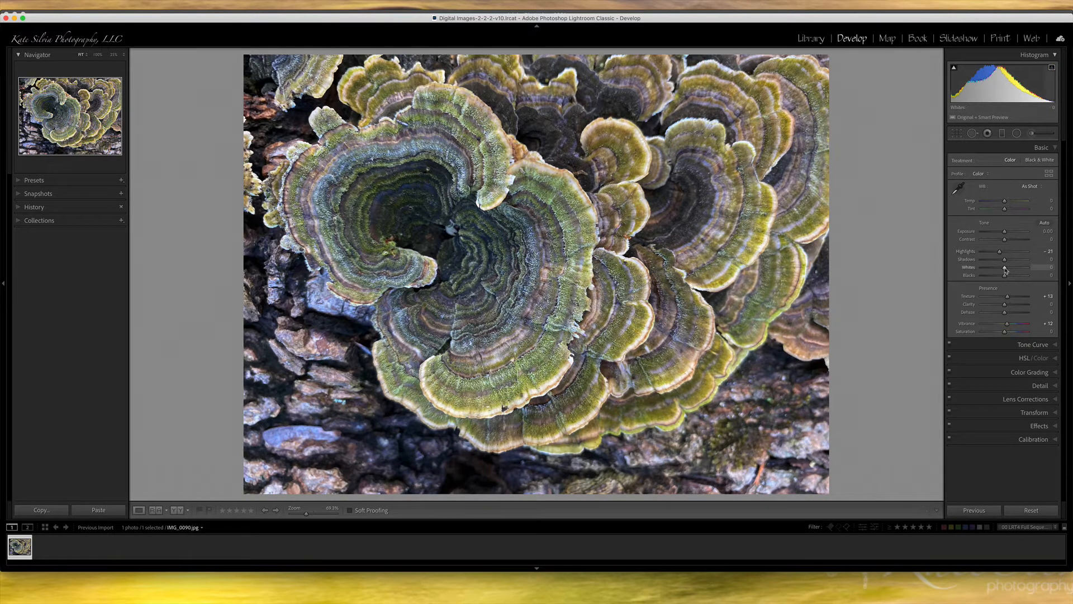
{"action": "mouse_move", "coordinate": [1005, 270]}
{"action": "left_mouse_down"}
{"action": "mouse_move", "coordinate": [971, 272]}
{"action": "mouse_move", "coordinate": [1013, 277]}
{"action": "mouse_move", "coordinate": [967, 274]}
{"action": "mouse_move", "coordinate": [1003, 276]}
{"action": "left_mouse_up"}
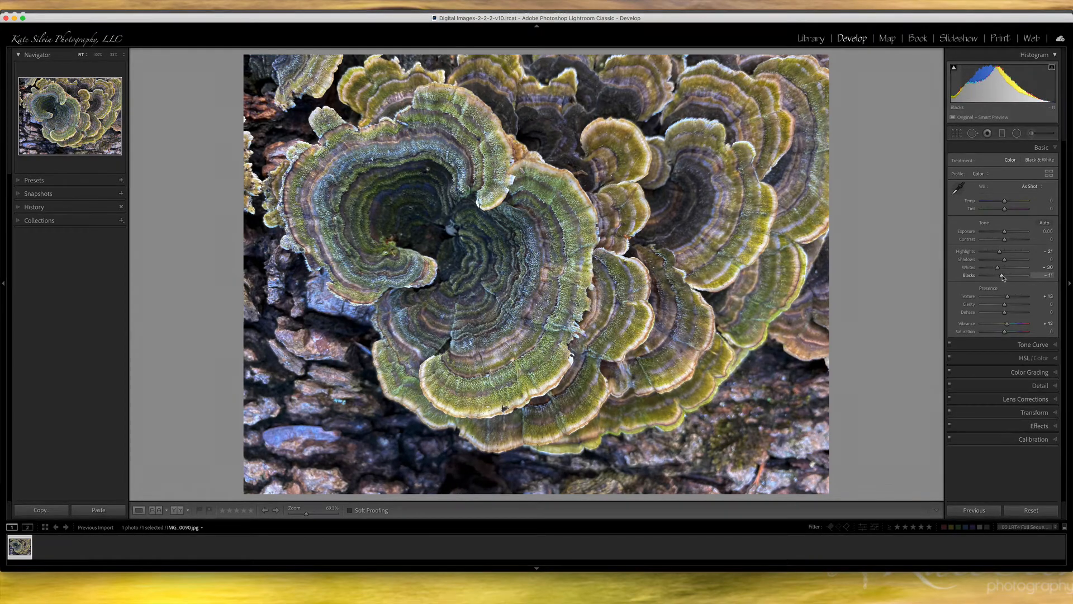
{"action": "left_click_drag", "start_coordinate": [1005, 202], "coordinate": [1009, 203]}
{"action": "double_click", "coordinate": [1008, 202]}
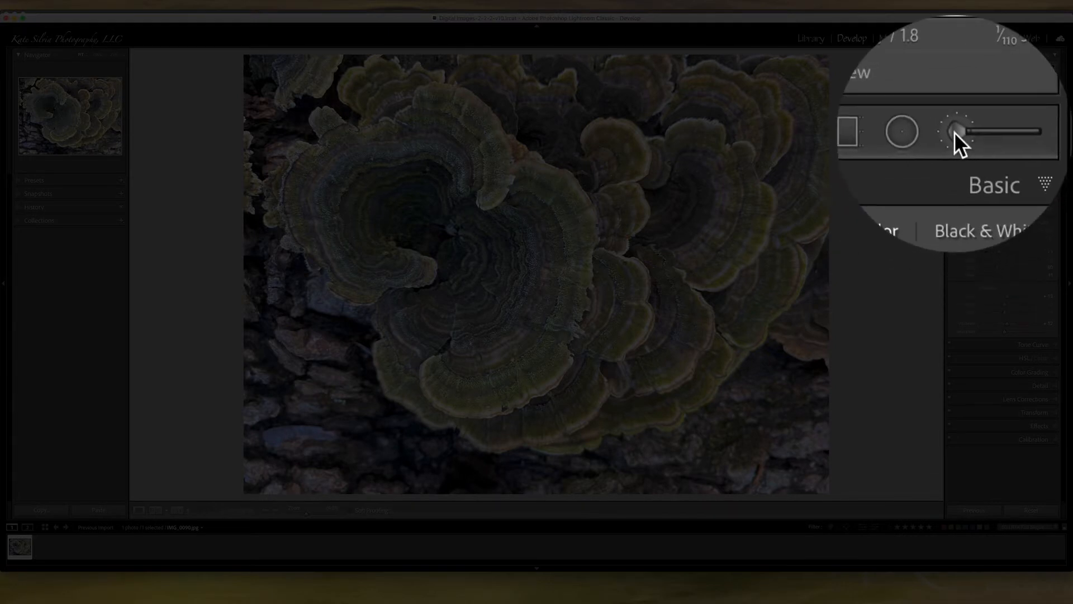
Step: Paint an adjustment brush mask over the bark around the mushroom and lower its exposure to about -1.5
{"action": "left_click", "coordinate": [954, 132]}
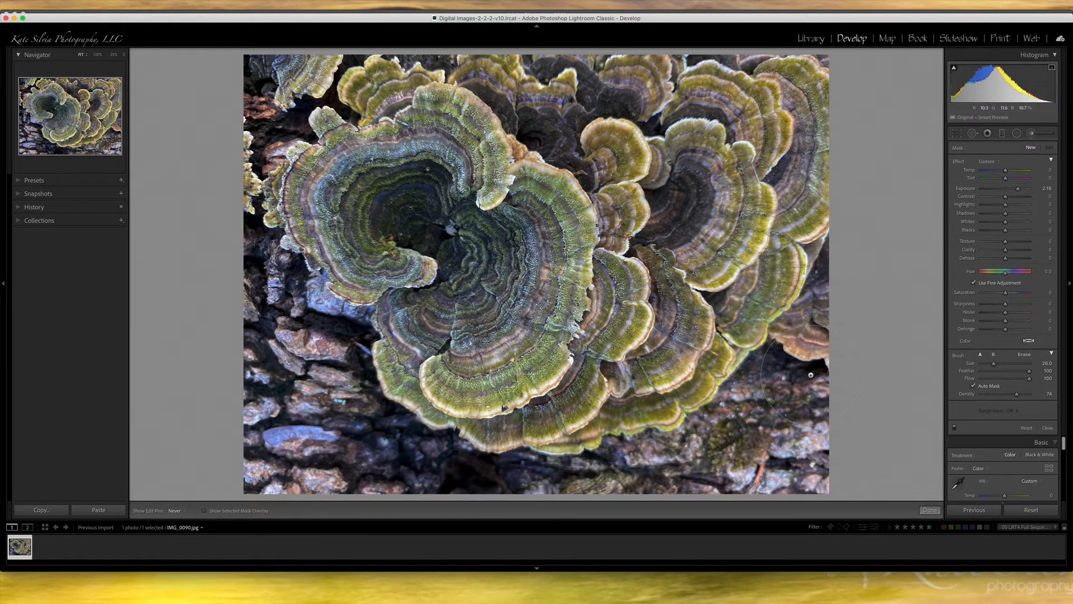
{"action": "mouse_move", "coordinate": [811, 375]}
{"action": "left_mouse_down"}
{"action": "mouse_move", "coordinate": [818, 332]}
{"action": "mouse_move", "coordinate": [753, 431]}
{"action": "mouse_move", "coordinate": [721, 442]}
{"action": "mouse_move", "coordinate": [749, 458]}
{"action": "mouse_move", "coordinate": [799, 459]}
{"action": "mouse_move", "coordinate": [651, 517]}
{"action": "mouse_move", "coordinate": [514, 491]}
{"action": "mouse_move", "coordinate": [387, 442]}
{"action": "mouse_move", "coordinate": [330, 391]}
{"action": "mouse_move", "coordinate": [313, 346]}
{"action": "mouse_move", "coordinate": [245, 263]}
{"action": "mouse_move", "coordinate": [257, 240]}
{"action": "mouse_move", "coordinate": [279, 453]}
{"action": "mouse_move", "coordinate": [341, 478]}
{"action": "mouse_move", "coordinate": [358, 455]}
{"action": "mouse_move", "coordinate": [296, 402]}
{"action": "mouse_move", "coordinate": [276, 347]}
{"action": "mouse_move", "coordinate": [252, 388]}
{"action": "mouse_move", "coordinate": [296, 417]}
{"action": "mouse_move", "coordinate": [408, 442]}
{"action": "mouse_move", "coordinate": [481, 474]}
{"action": "mouse_move", "coordinate": [514, 430]}
{"action": "mouse_move", "coordinate": [738, 458]}
{"action": "mouse_move", "coordinate": [822, 453]}
{"action": "left_mouse_up"}
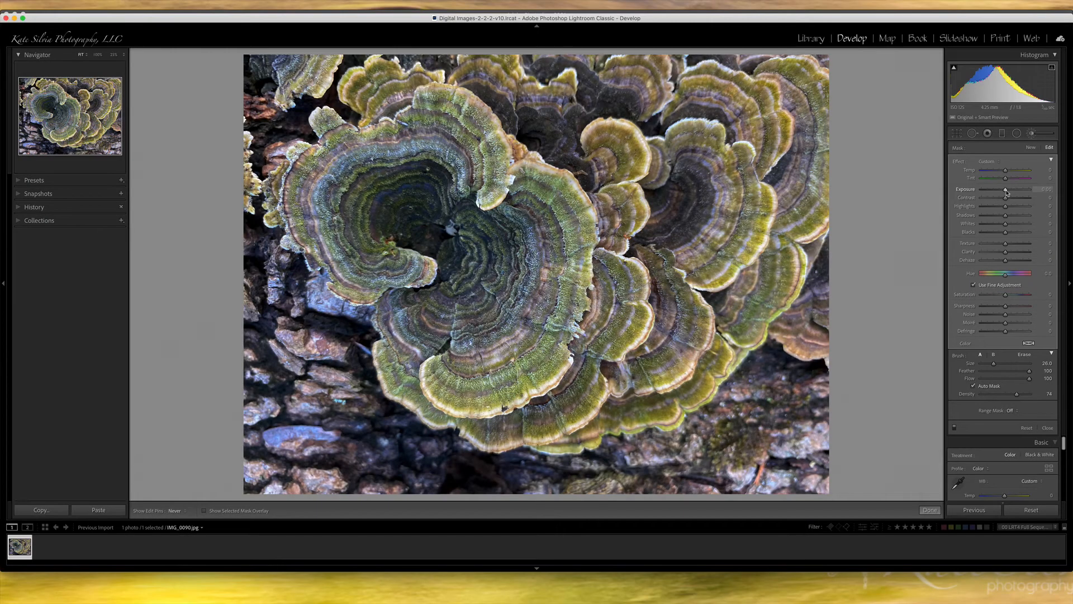
{"action": "mouse_move", "coordinate": [1006, 192]}
{"action": "left_mouse_down"}
{"action": "mouse_move", "coordinate": [982, 191]}
{"action": "mouse_move", "coordinate": [996, 191]}
{"action": "left_mouse_up"}
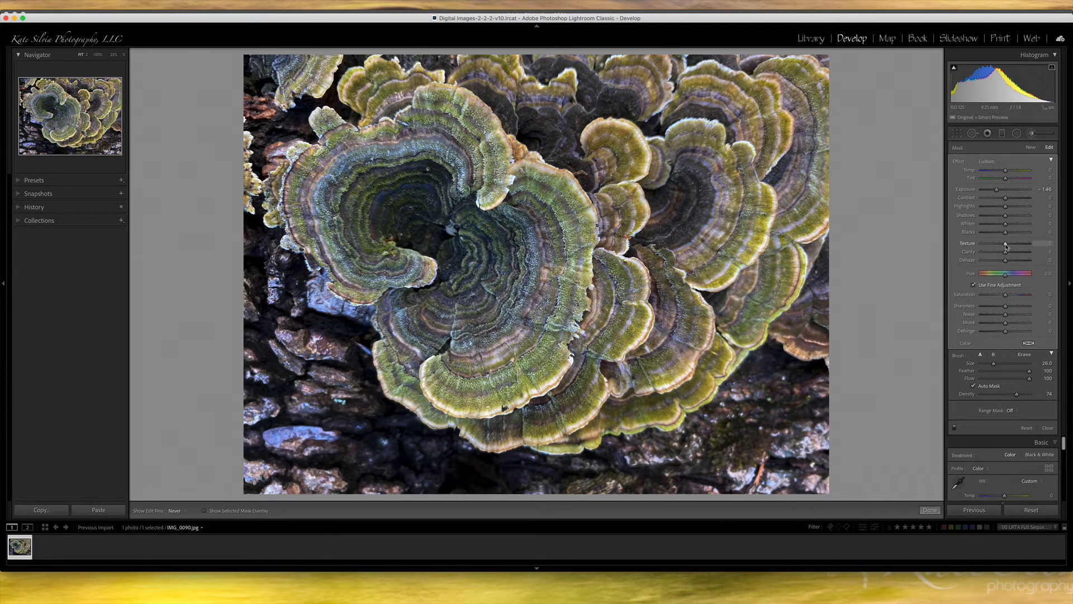
Step: Soften the masked bark with Texture -100, Clarity about -86, Sharpness about -71 and Shadows about -53, and finish the brush adjustment
{"action": "left_click_drag", "start_coordinate": [1006, 245], "coordinate": [973, 263]}
{"action": "double_click", "coordinate": [972, 260]}
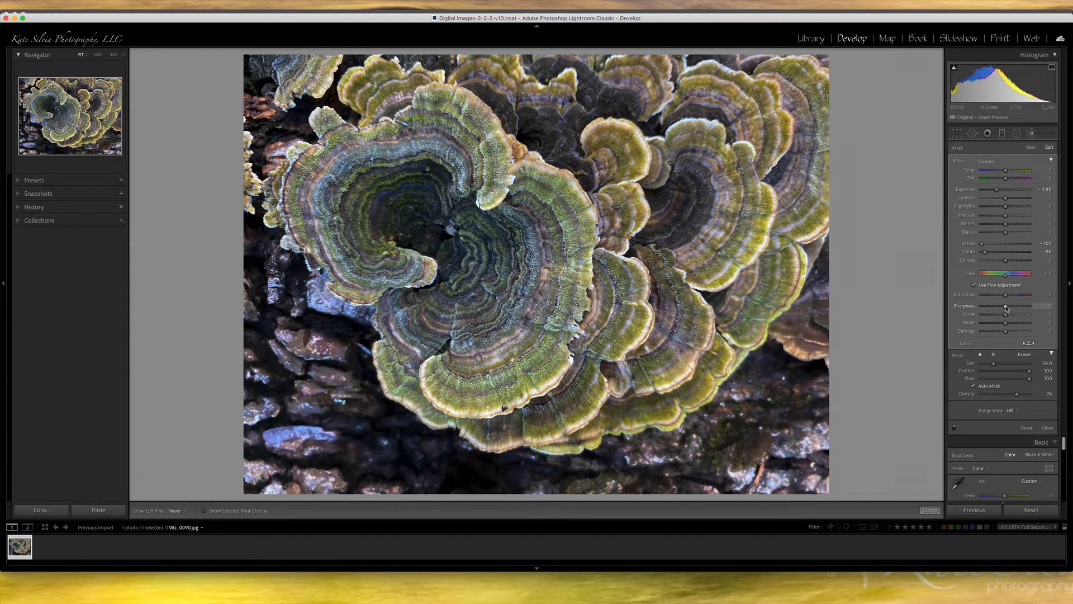
{"action": "left_click_drag", "start_coordinate": [1006, 307], "coordinate": [990, 306]}
{"action": "left_click_drag", "start_coordinate": [1006, 216], "coordinate": [992, 216]}
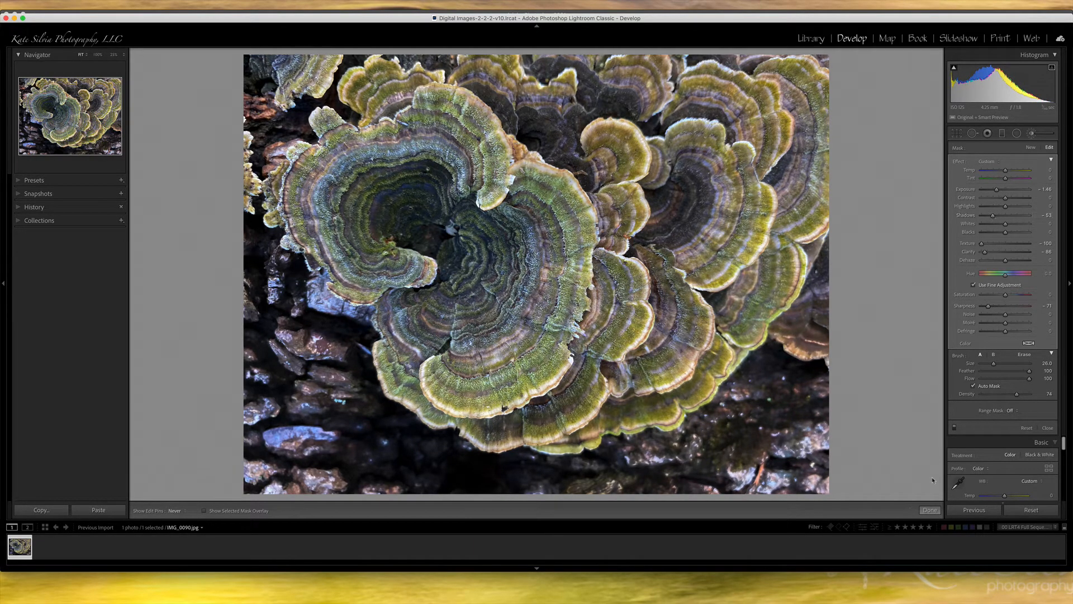
{"action": "left_click", "coordinate": [932, 511]}
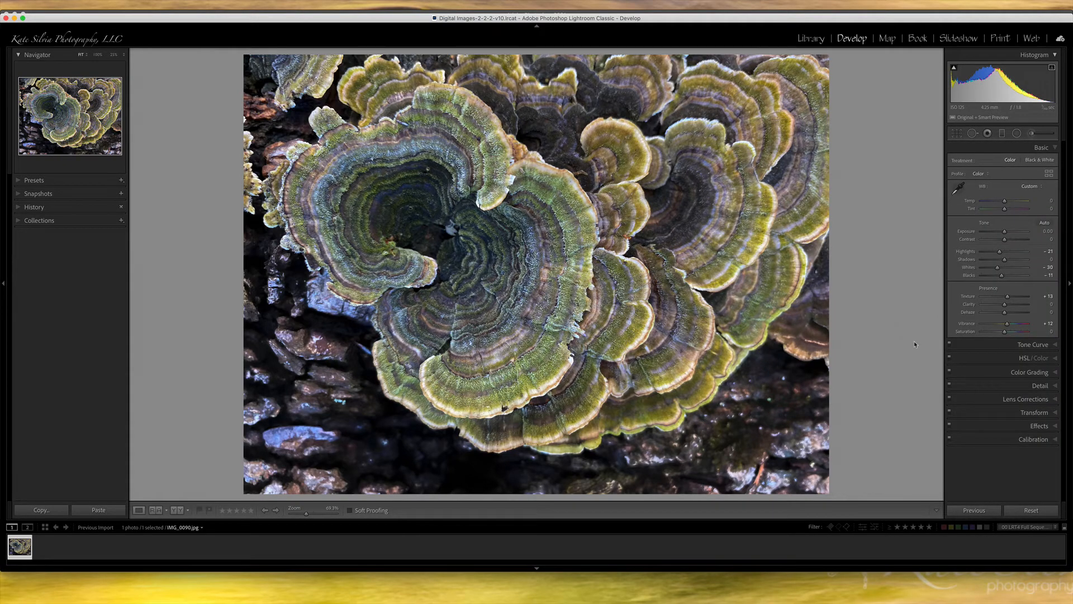
Step: Compare the photo before and after the basic and brush adjustments
{"action": "key", "text": "backslash"}
{"action": "key", "text": "backslash"}
{"action": "key", "text": "backslash"}
{"action": "key", "text": "backslash"}
{"action": "key", "text": "backslash"}
Step: Increase the colour saturation of yellow to +17 and orange to +36
{"action": "left_click", "coordinate": [1024, 358]}
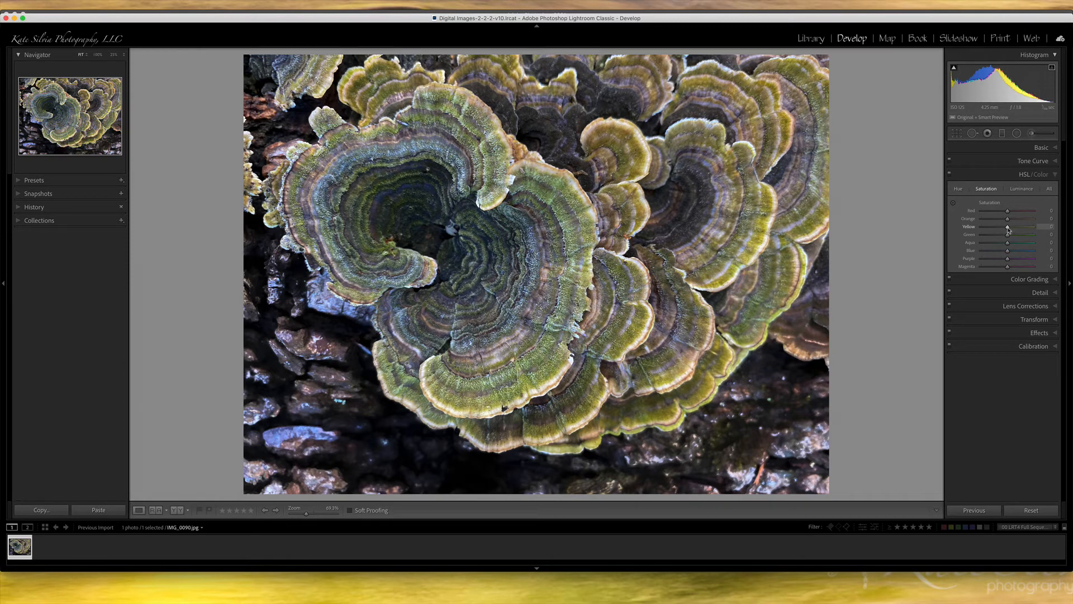
{"action": "mouse_move", "coordinate": [1007, 227]}
{"action": "left_mouse_down"}
{"action": "mouse_move", "coordinate": [1058, 229]}
{"action": "mouse_move", "coordinate": [957, 228]}
{"action": "mouse_move", "coordinate": [1051, 230]}
{"action": "mouse_move", "coordinate": [1013, 232]}
{"action": "left_mouse_up"}
{"action": "left_click_drag", "start_coordinate": [1008, 218], "coordinate": [1062, 219]}
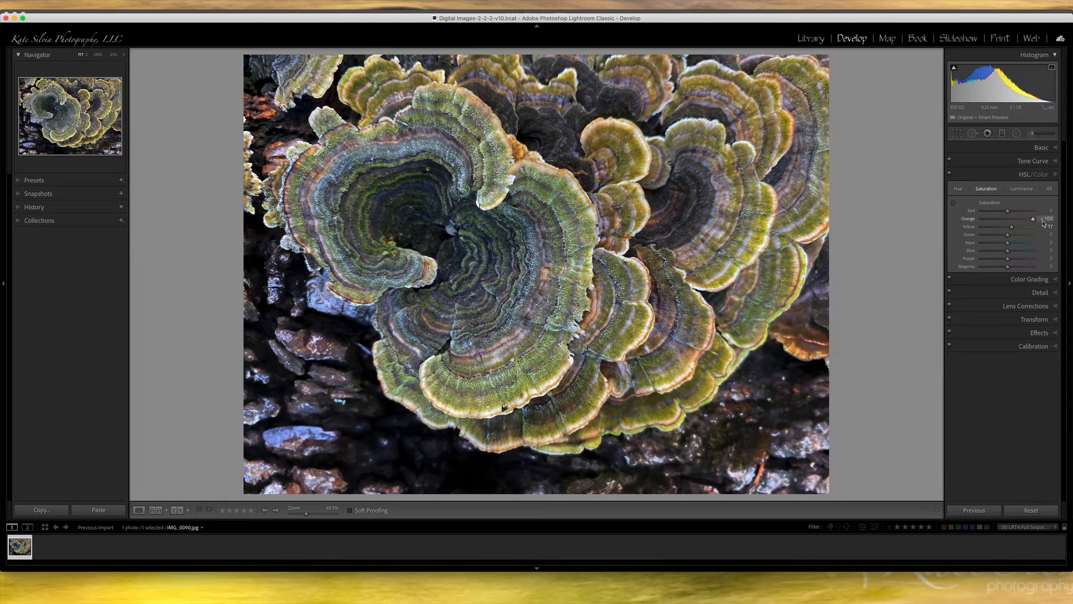
{"action": "left_click_drag", "start_coordinate": [1030, 222], "coordinate": [1004, 224]}
Step: Increase the saturation of blue to +20 and aqua to +57
{"action": "left_click", "coordinate": [1022, 188]}
{"action": "left_click", "coordinate": [1008, 211]}
{"action": "left_click", "coordinate": [987, 191]}
{"action": "left_click_drag", "start_coordinate": [1007, 252], "coordinate": [1034, 243]}
{"action": "left_click_drag", "start_coordinate": [1034, 243], "coordinate": [1023, 245]}
Step: Compare the original photo with the version that includes the colour saturation changes
{"action": "key", "text": "backslash"}
{"action": "key", "text": "backslash"}
{"action": "key", "text": "backslash"}
{"action": "key", "text": "backslash"}
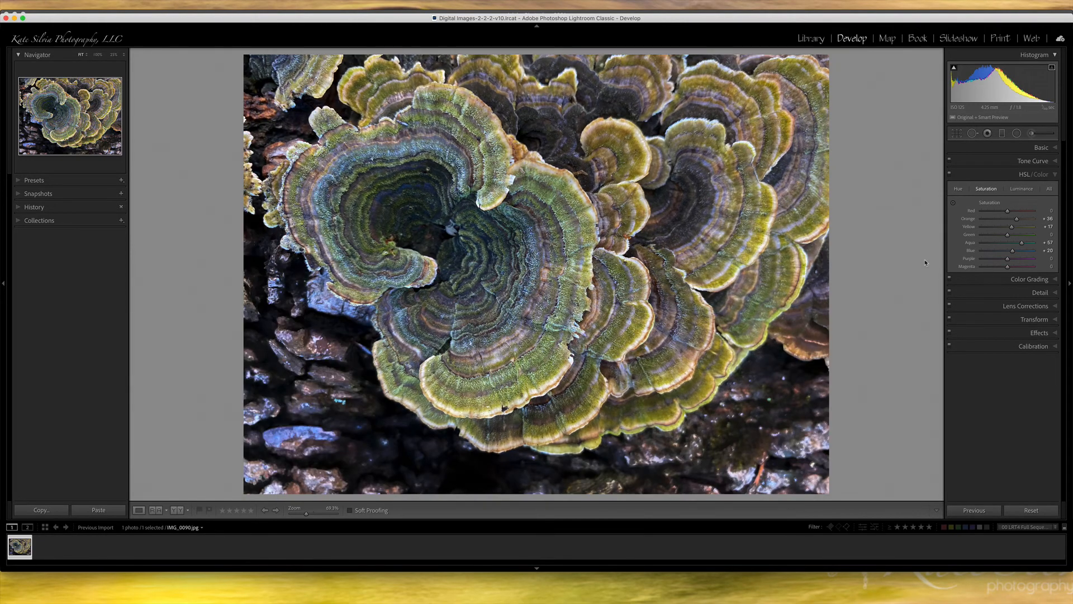